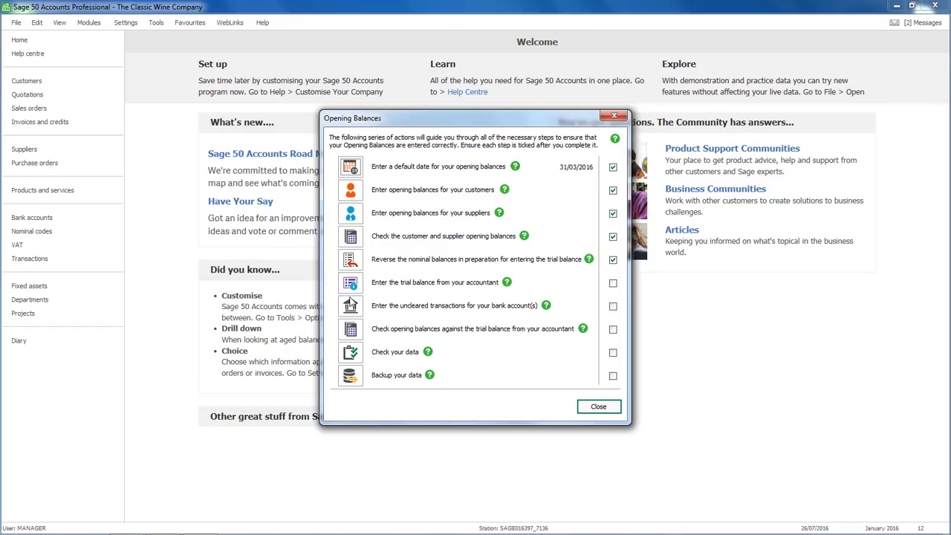
Start the trial balance entry and choose 0050 Motor Vehicles as the first line's account.
left_click(351, 284)
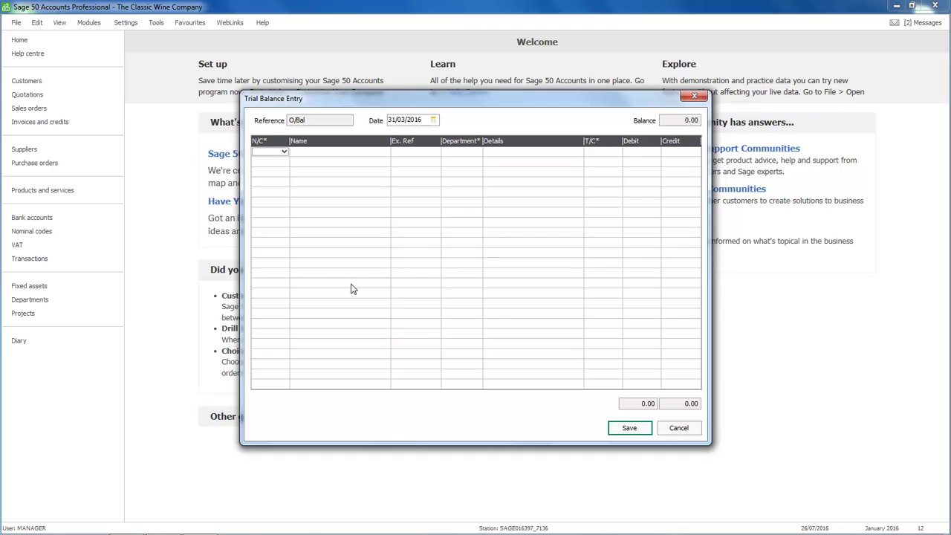
left_click(283, 152)
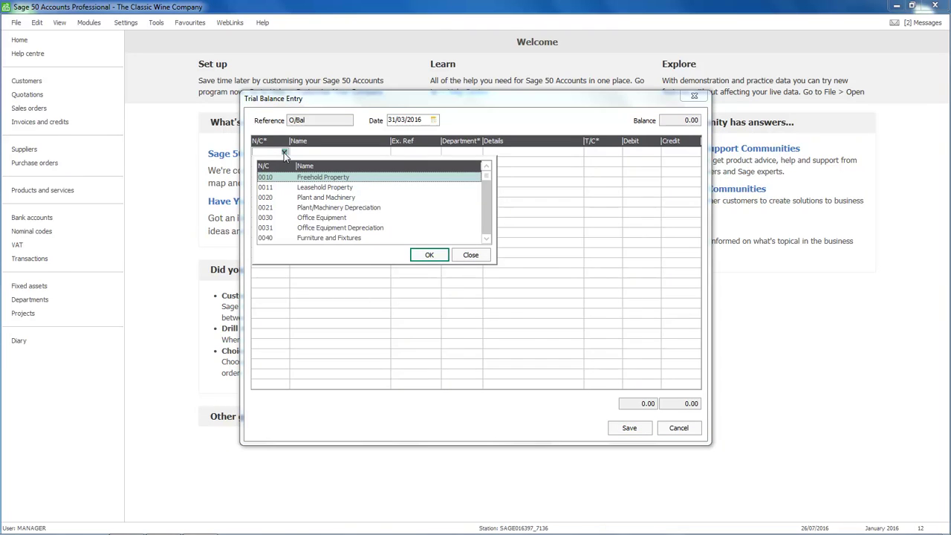
left_click(487, 239)
left_click(487, 239)
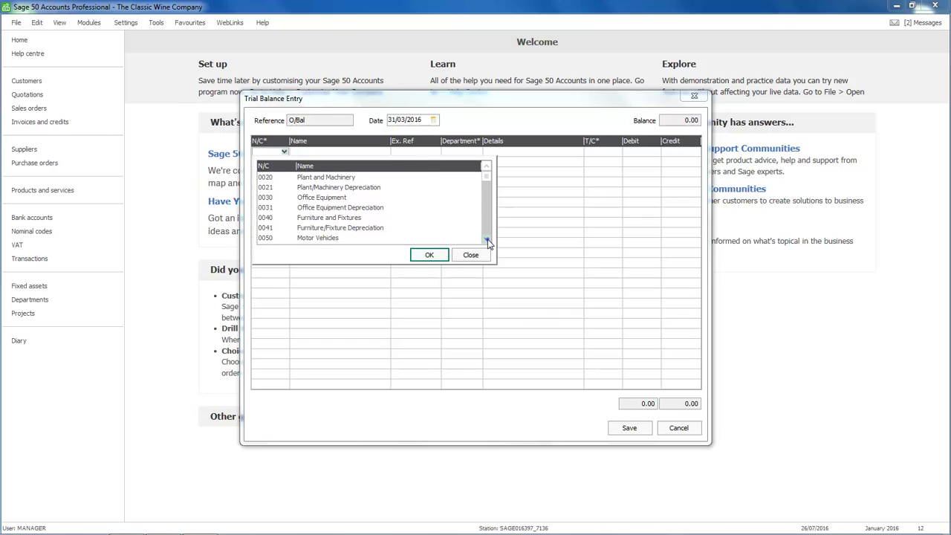
left_click(487, 239)
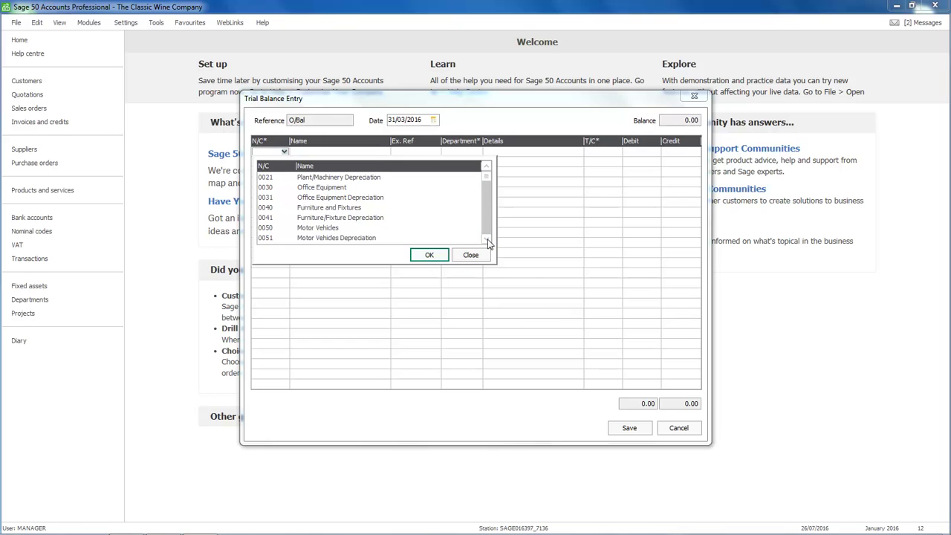
left_click(327, 227)
left_click(431, 254)
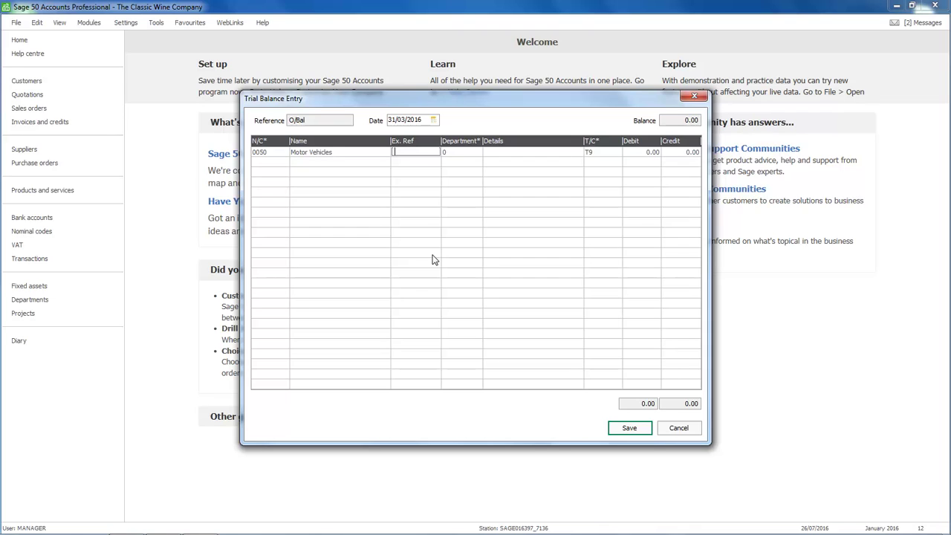
Give the Motor Vehicles line details 'Opening Balance', tax code T9 and an 18500.00 debit.
key("Tab")
key("Tab")
type("Opening Balance")
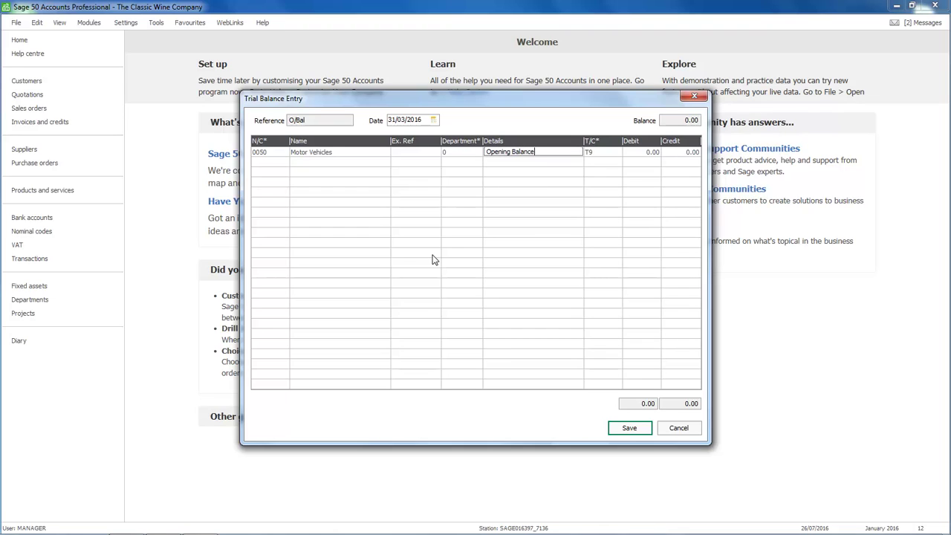
key("Tab")
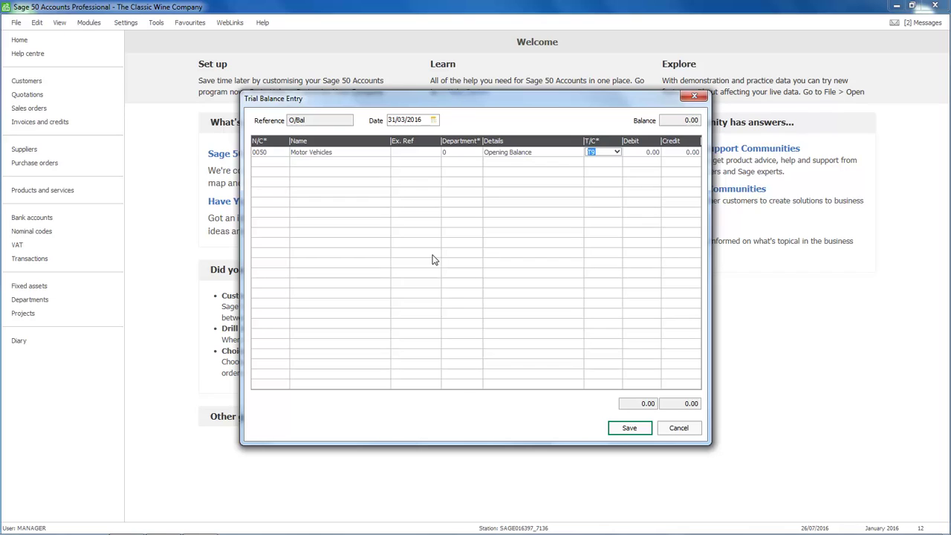
key("Tab")
type("18500")
key("Tab")
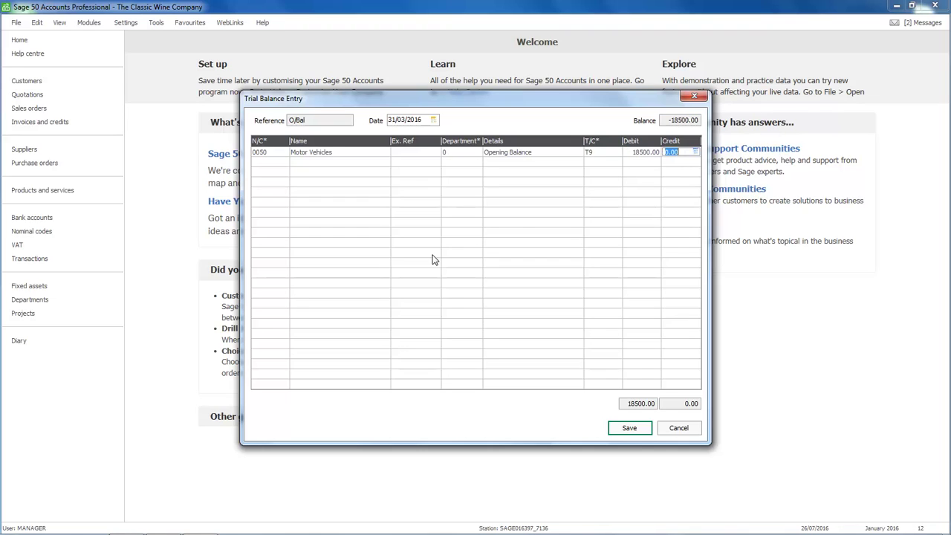
key("Tab")
Add a 1200 Bank Current Account line with 'Opening Balance' copied down into Details.
type("1200")
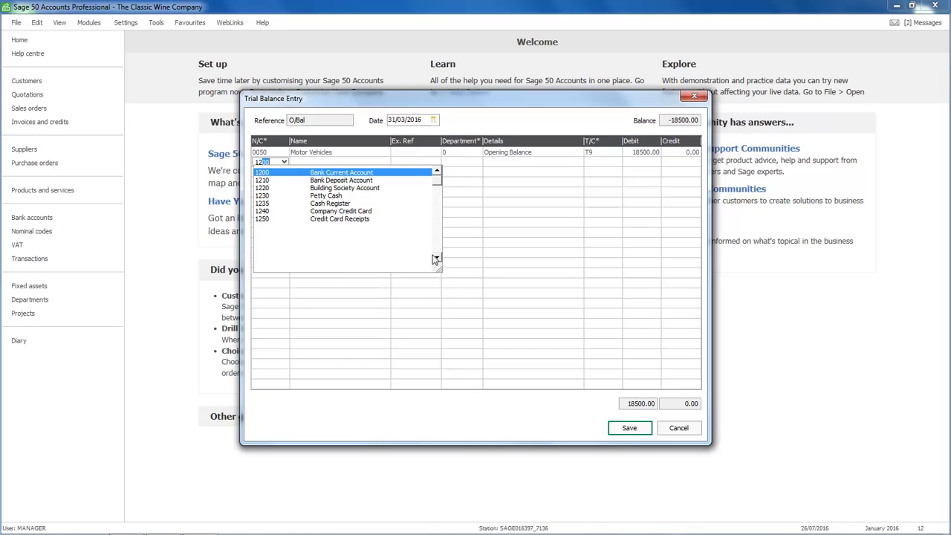
key("Tab")
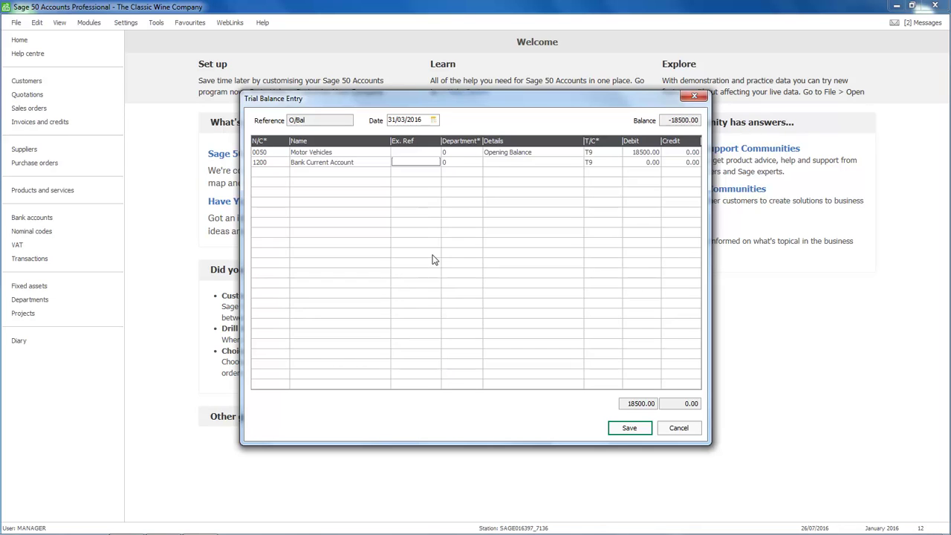
key("Tab")
key("Tab")
key("F6")
key("Tab")
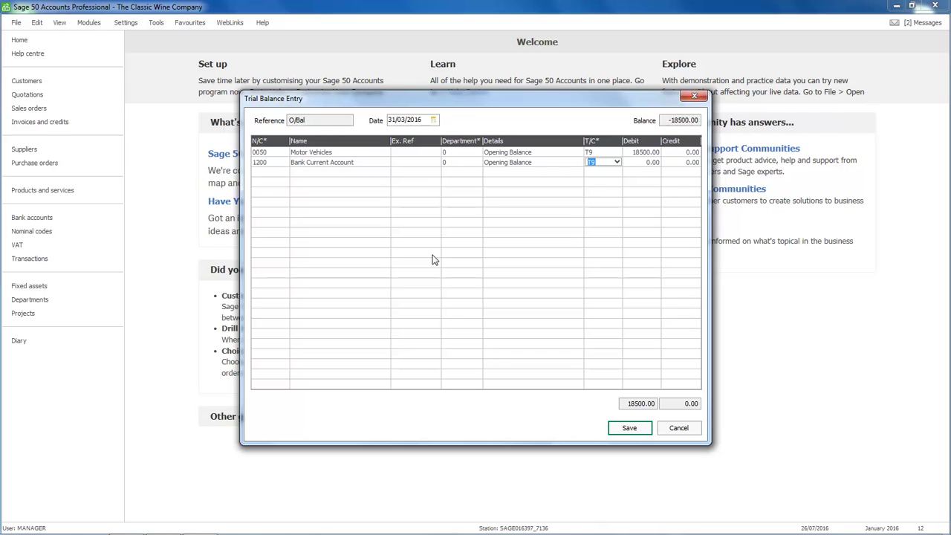
Give Bank Current Account a 4000.00 debit and add a 1100 Debtors Control line debiting 4750.00.
key("Tab")
type("4000")
key("Tab")
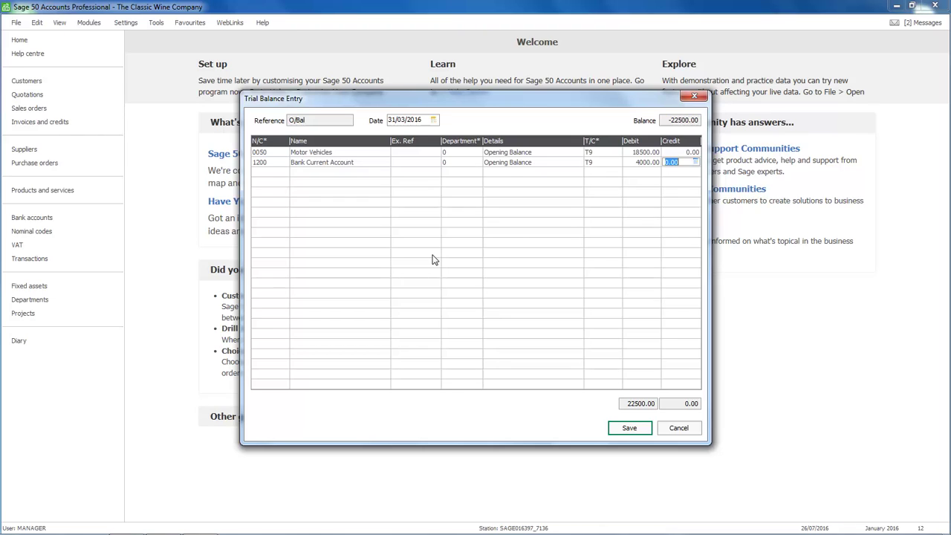
key("Tab")
type("1100")
key("Tab")
key("Tab")
key("Tab")
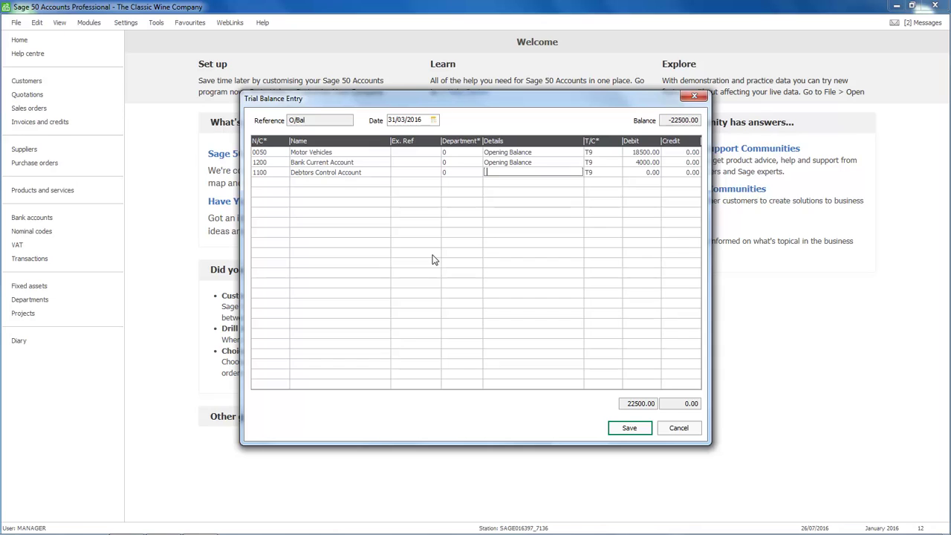
key("F6")
Add a 2100 Creditors Control Account line crediting 2400.00, then begin a line for account 30.
key("Tab")
type("4750")
key("Tab")
key("Tab")
type("21")
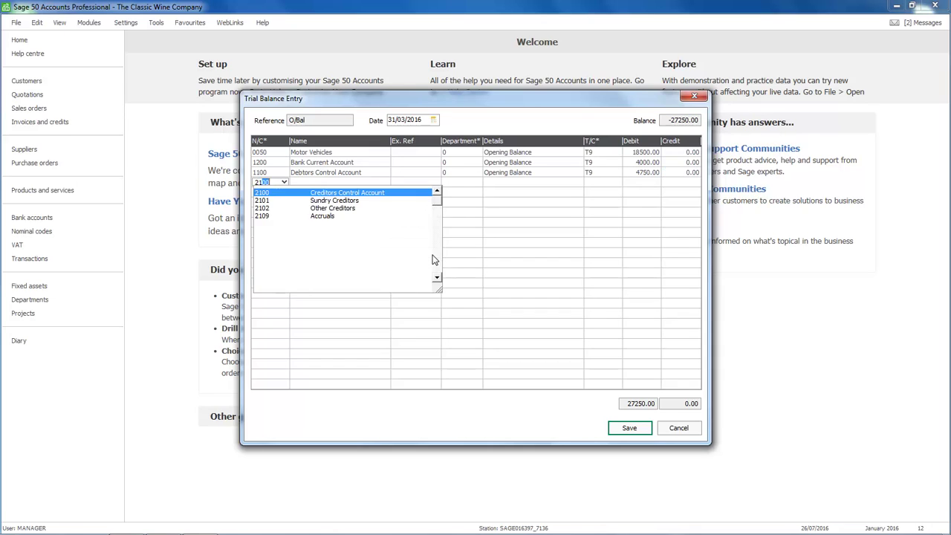
key("Tab")
key("Tab")
key("Tab")
key("F6")
key("Tab")
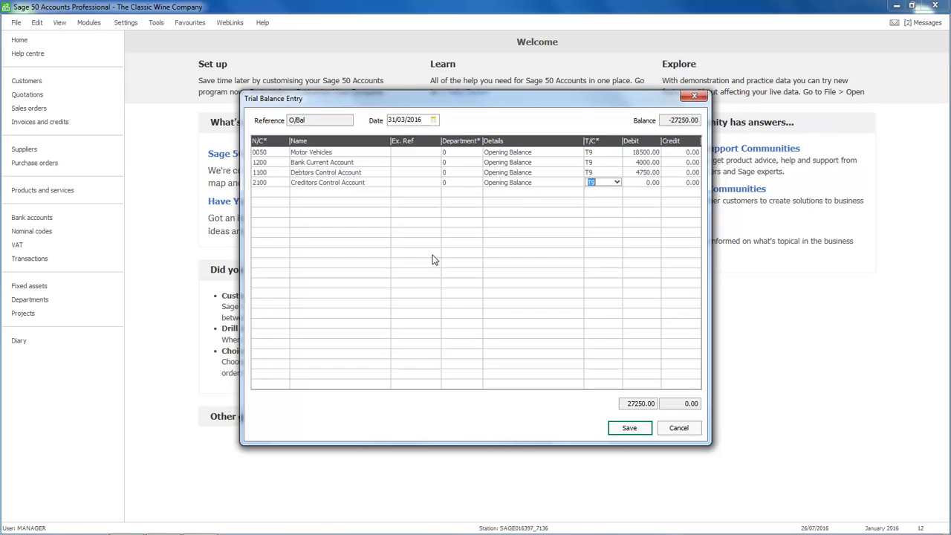
key("Tab")
Credit 32000.00 on the account 30 line and start the next line with account 41.
key("Tab")
type("2400")
key("Tab")
type("30")
key("Tab")
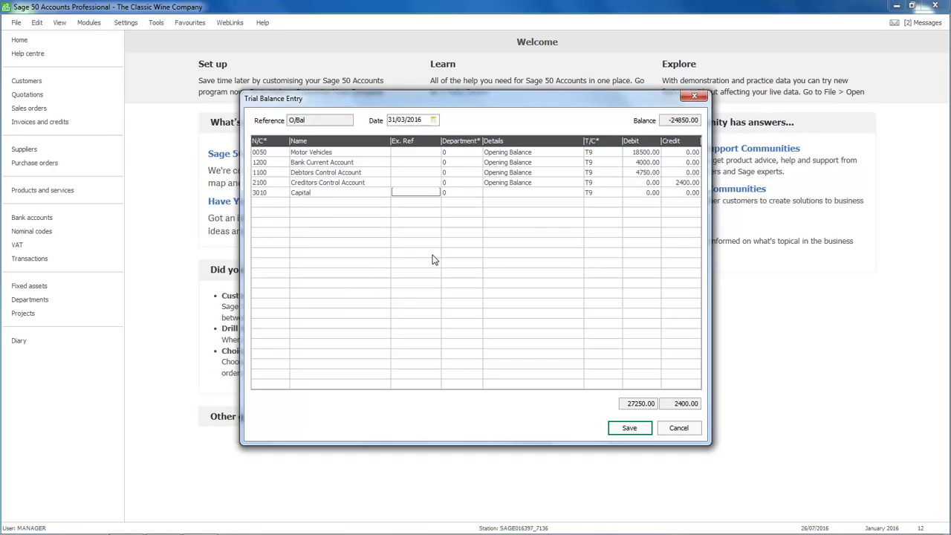
key("Tab")
key("Tab")
key("F6")
key("Tab")
key("Tab")
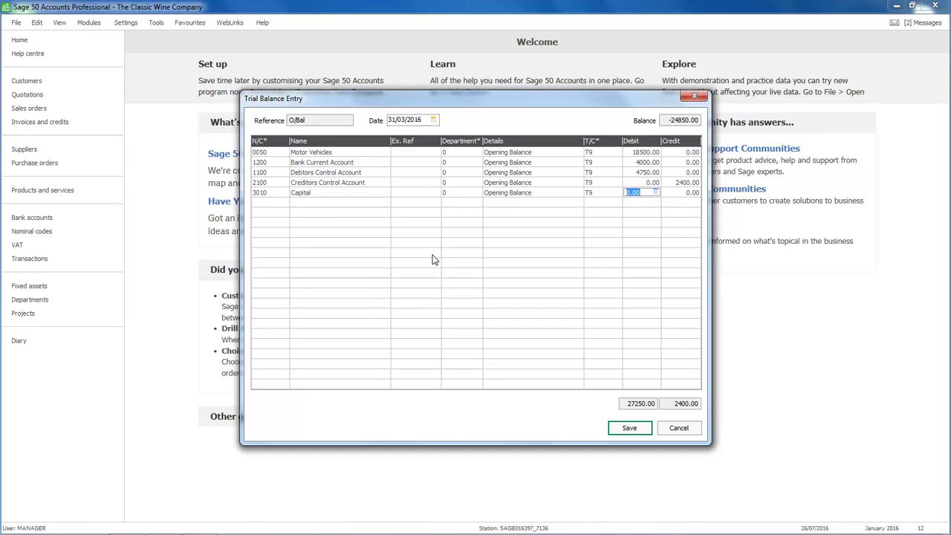
key("Tab")
type("32000")
key("Tab")
type("41")
key("Tab")
key("Tab")
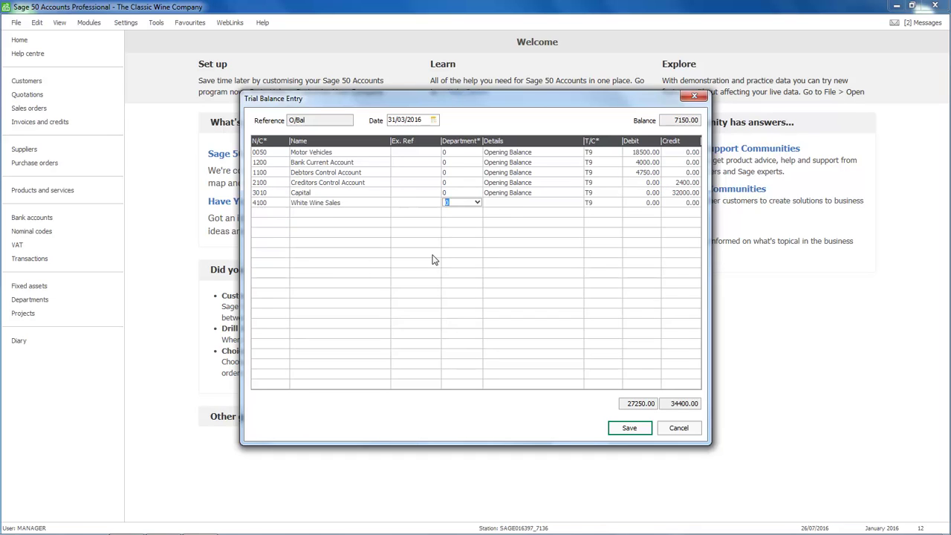
Credit 26550.00 on the 41 line and add 5100 White Wine Purchases with an 11000.00 debit.
key("Tab")
key("F6")
key("Tab")
key("Tab")
key("Tab")
type("265")
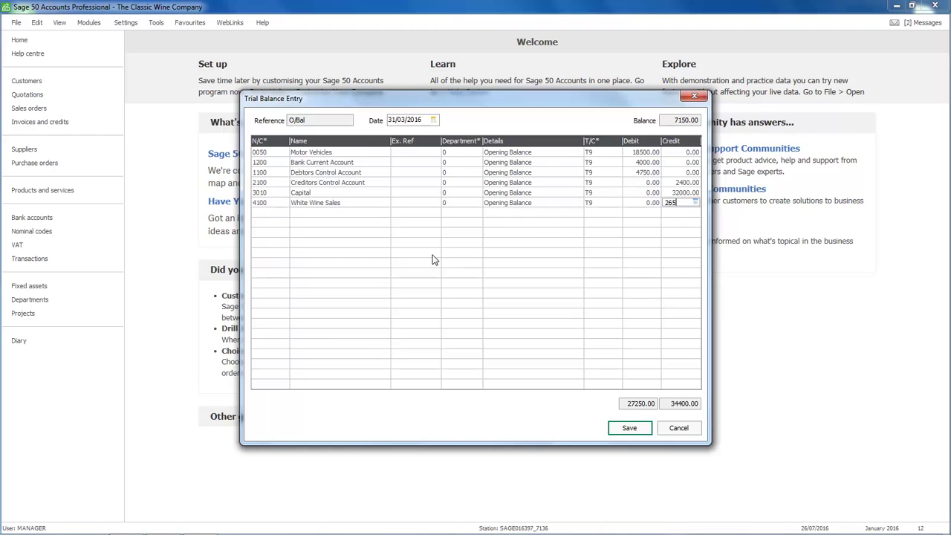
type("50")
key("Tab")
type("51")
key("Tab")
key("Tab")
key("Tab")
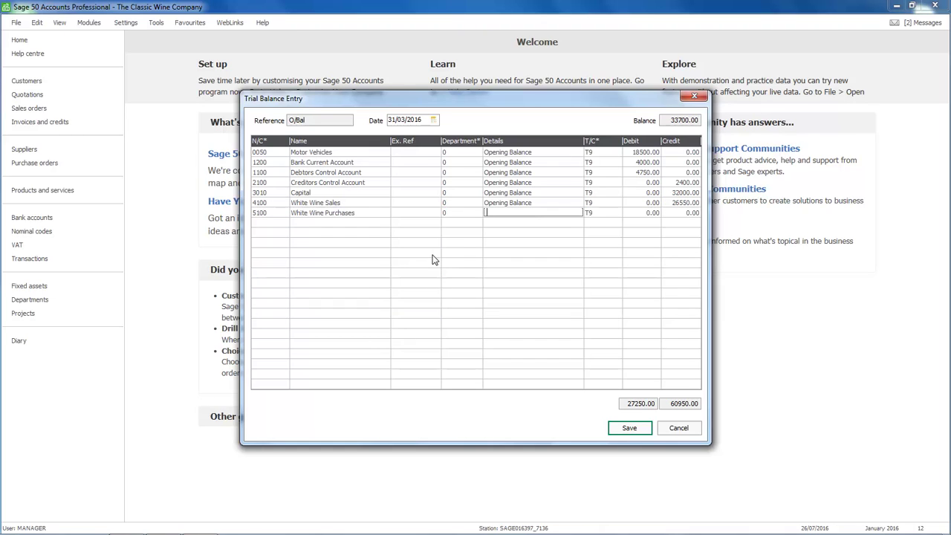
key("F6")
key("Tab")
key("Tab")
type("11000")
Debit 20000.00 to 6100 Gross Wages and add a 7000 Rates line with 2700.00.
key("Tab")
key("Tab")
type("61")
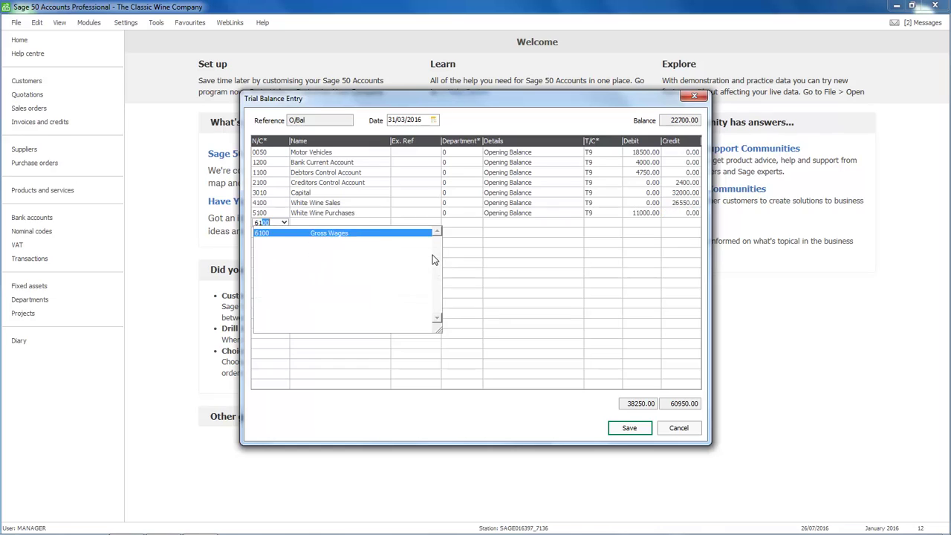
key("Tab")
key("Tab")
key("Tab")
key("F6")
key("Tab")
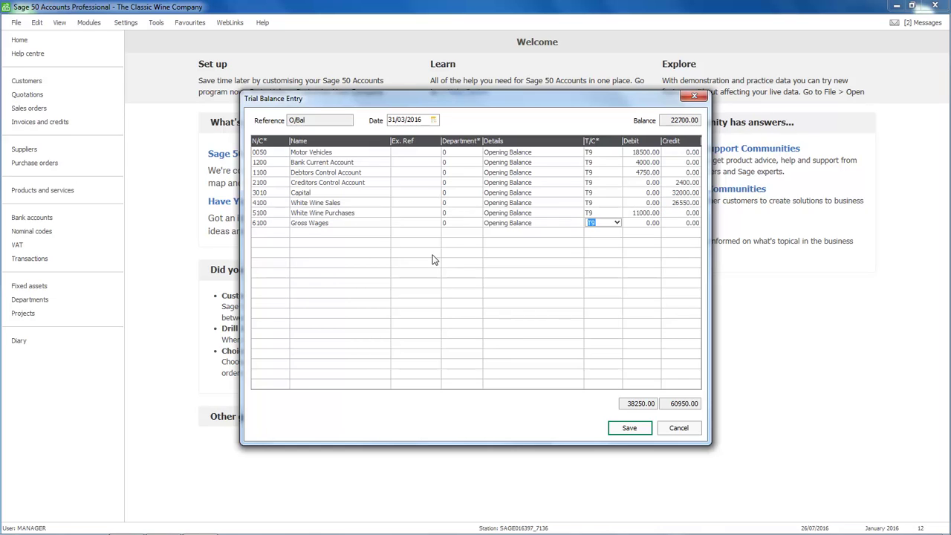
key("Tab")
type("20000")
key("Tab")
key("Tab")
type("7")
key("Tab")
key("Tab")
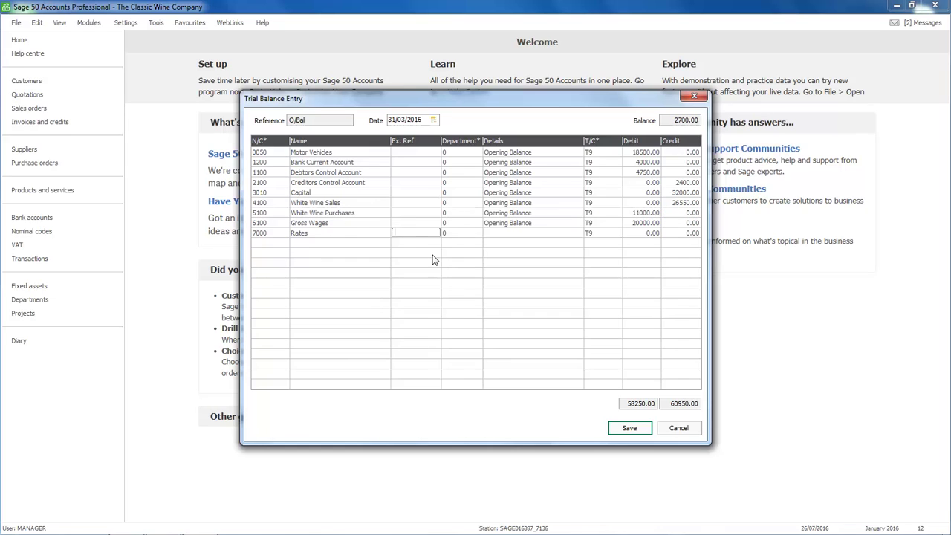
key("Tab")
key("Tab")
key("F6")
key("Tab")
key("Tab")
type("27")
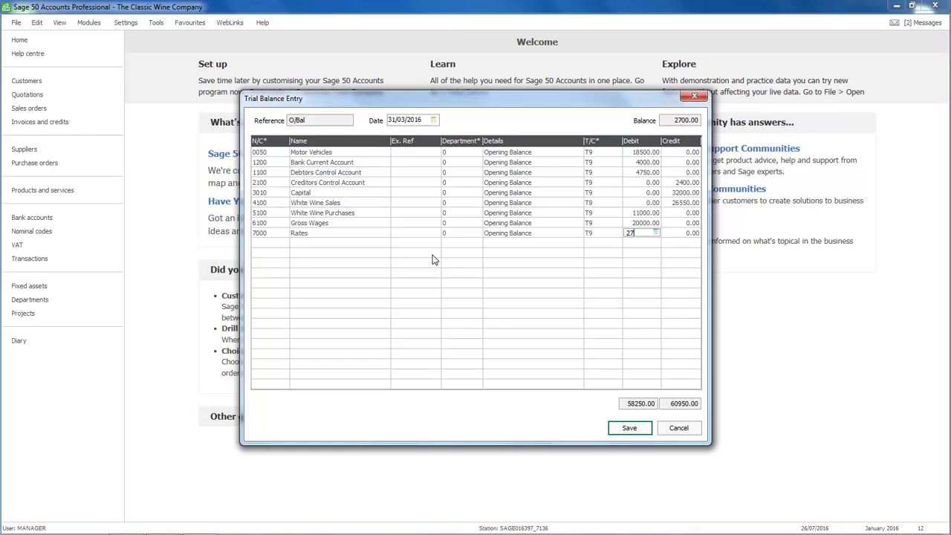
type("00")
key("Tab")
key("Tab")
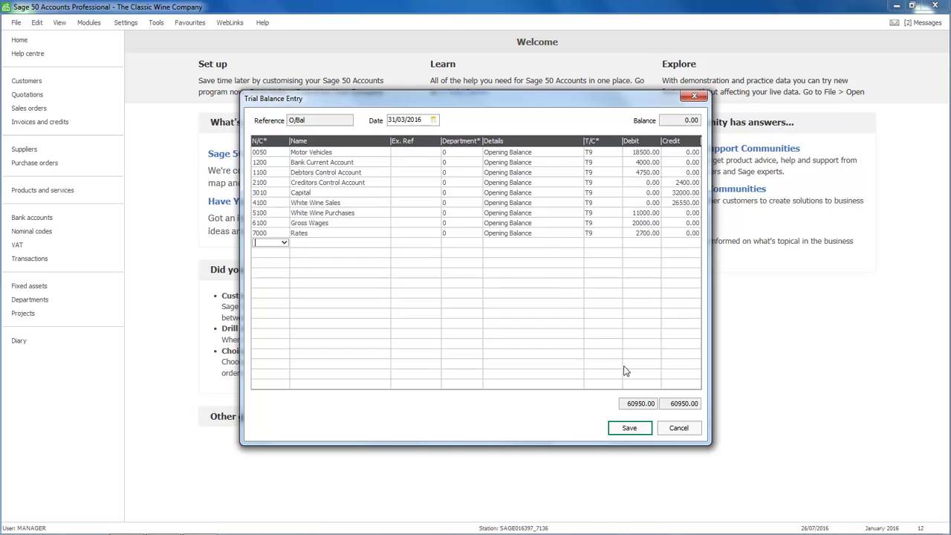
Save the trial balance with debits and credits both 60950.00 and a 0.00 balance.
left_click(632, 429)
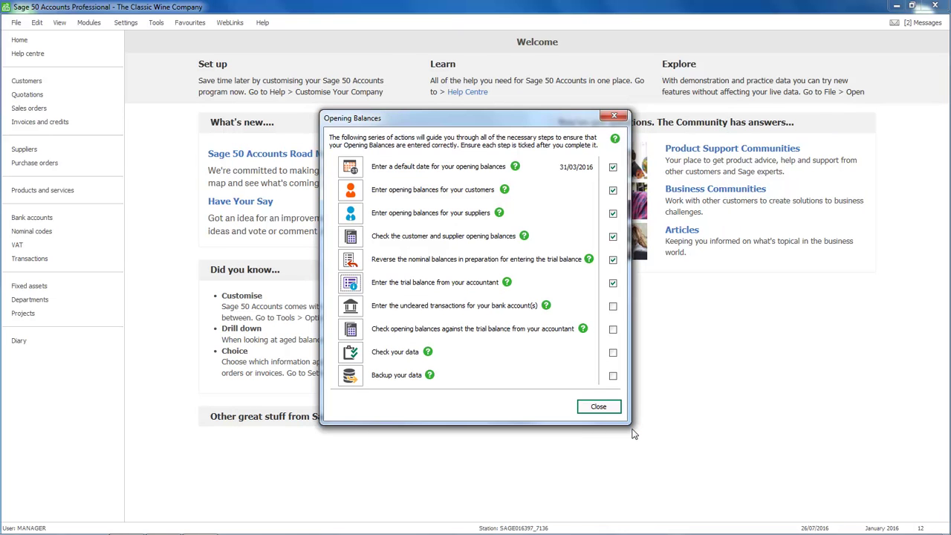